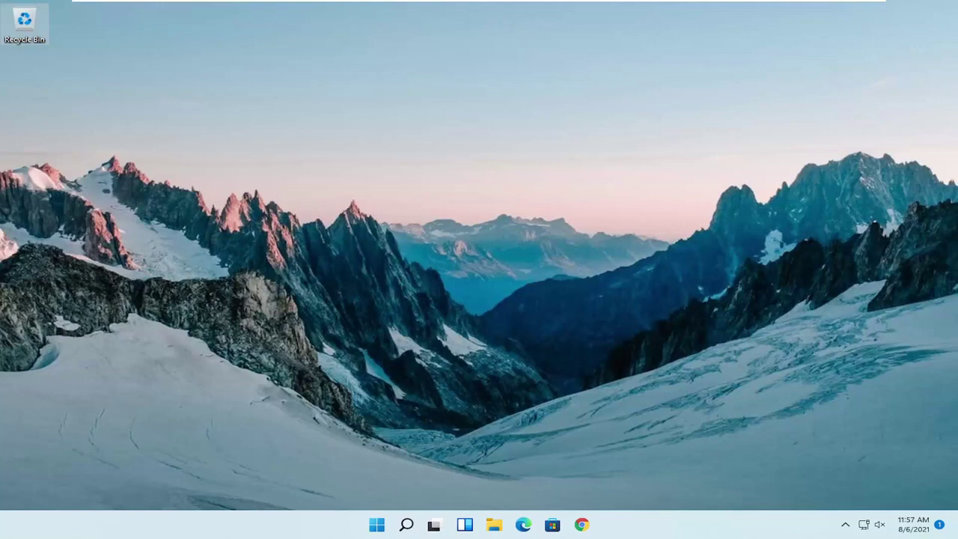
Search Windows for 'regedit' and launch Registry Editor with Run as administrator
left_click(406, 525)
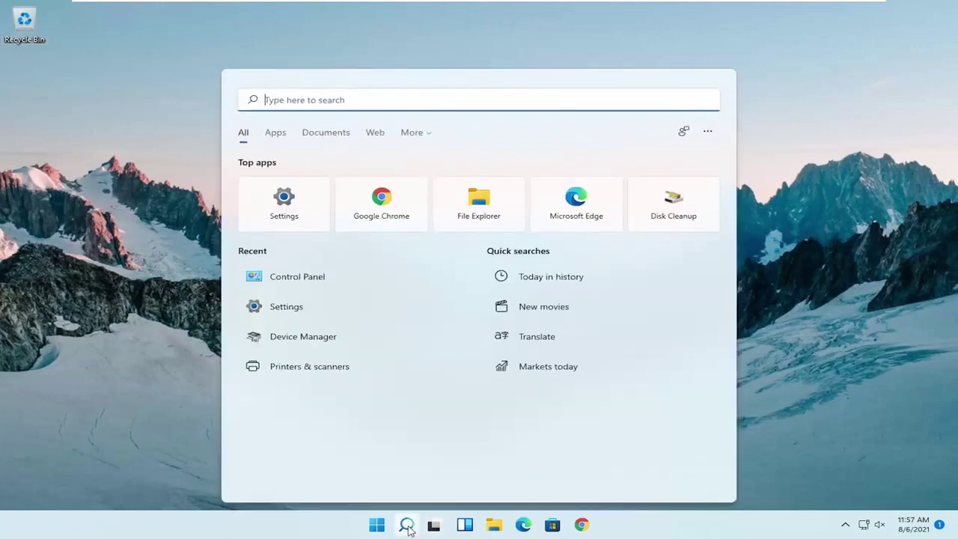
type("regedit")
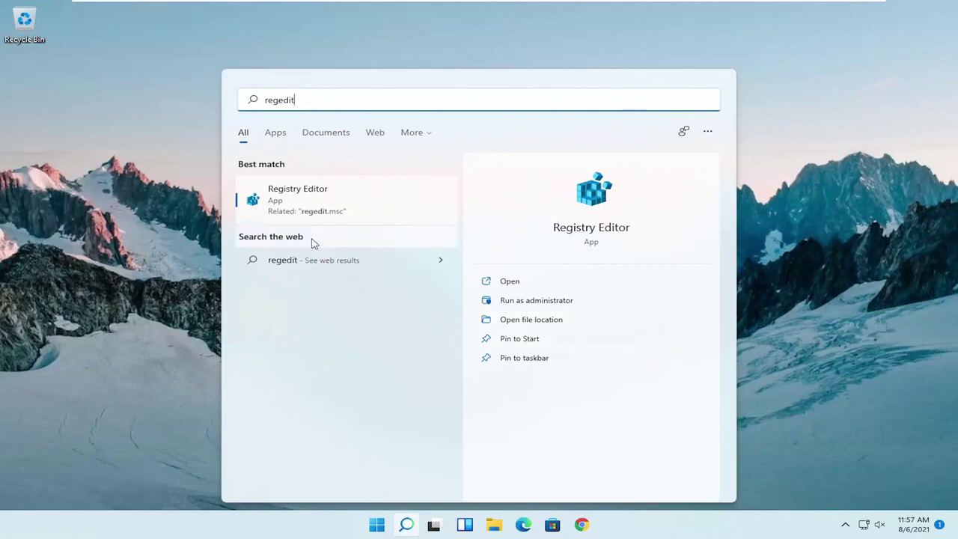
right_click(294, 199)
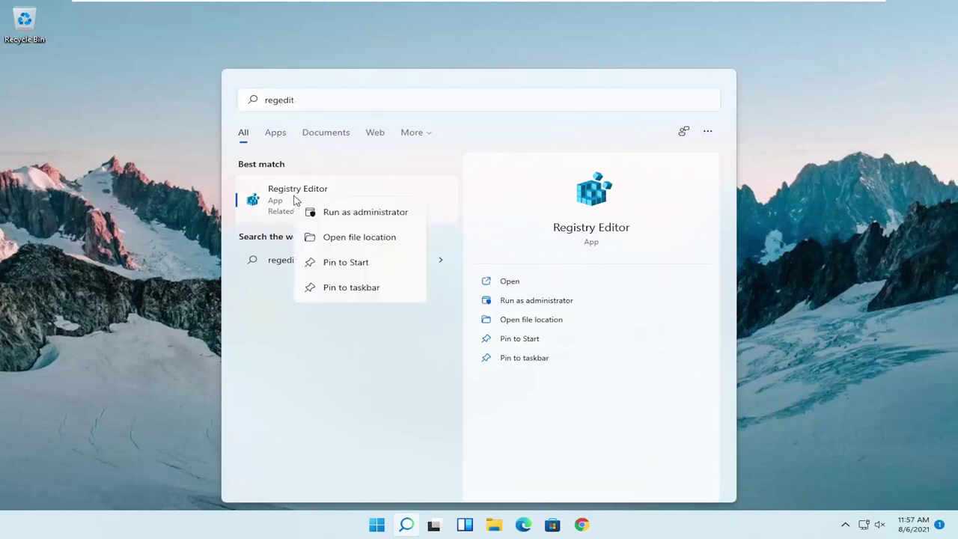
left_click(348, 212)
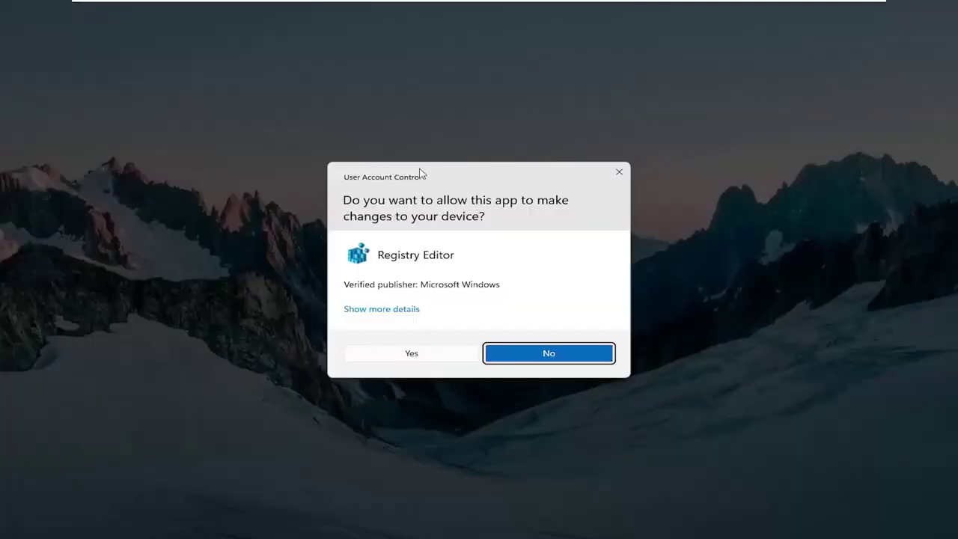
left_click(413, 358)
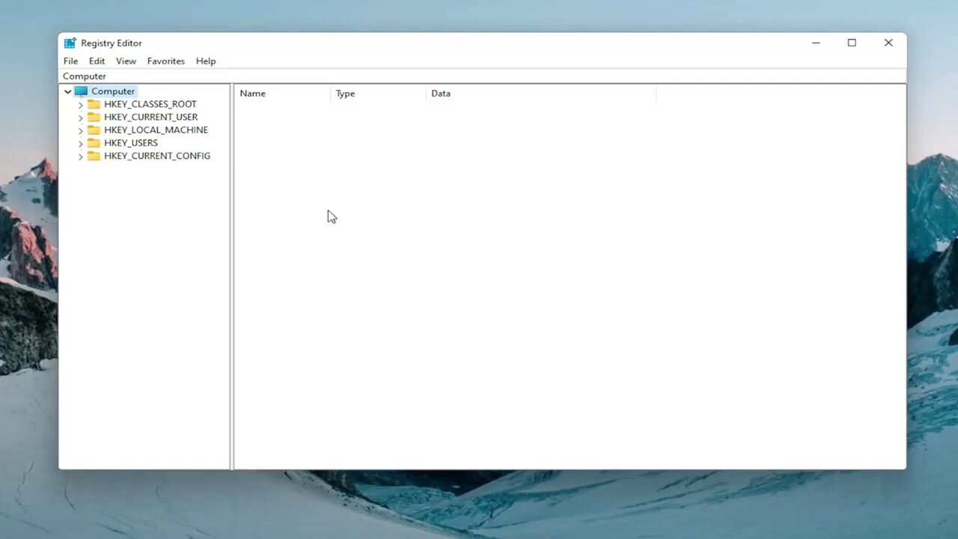
left_click(72, 60)
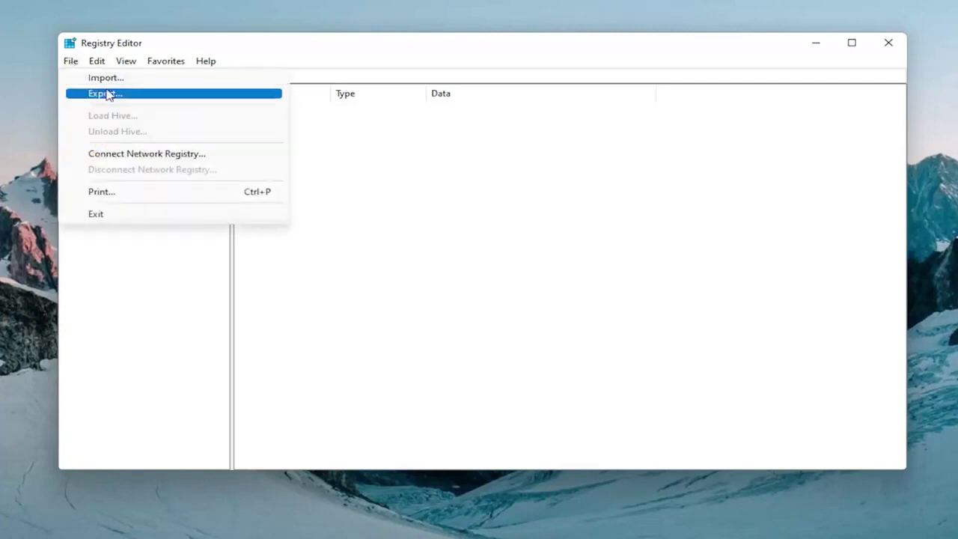
left_click(83, 93)
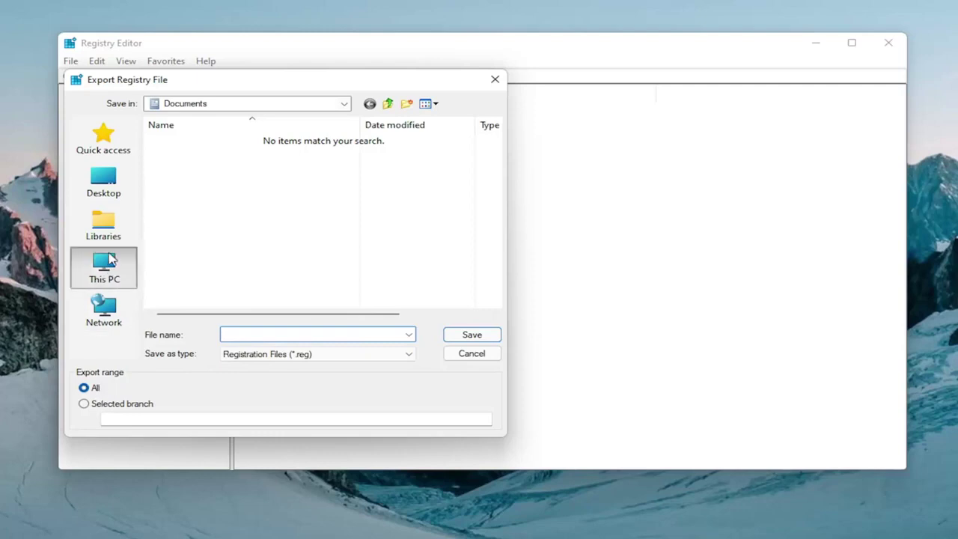
left_click(103, 273)
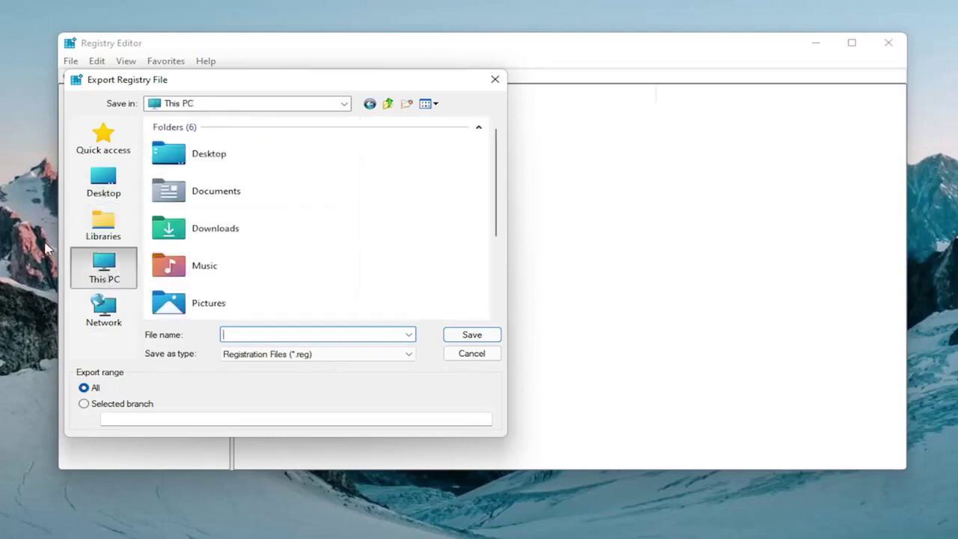
left_click(495, 79)
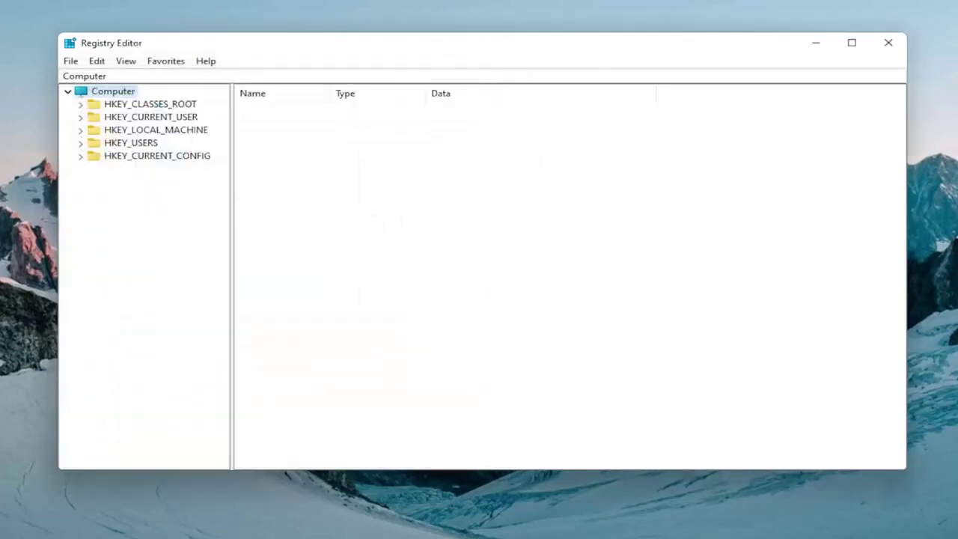
left_click(80, 63)
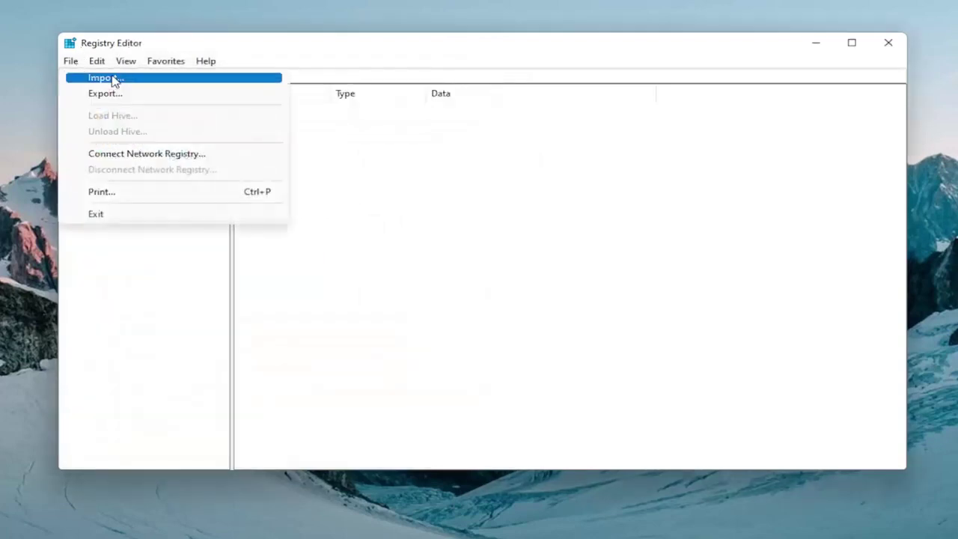
left_click(113, 79)
left_click(128, 196)
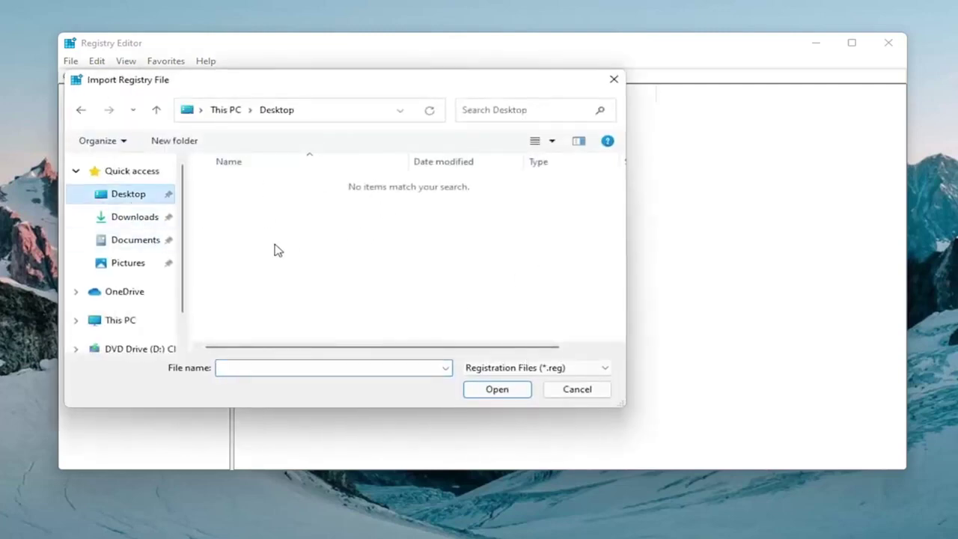
left_click(571, 390)
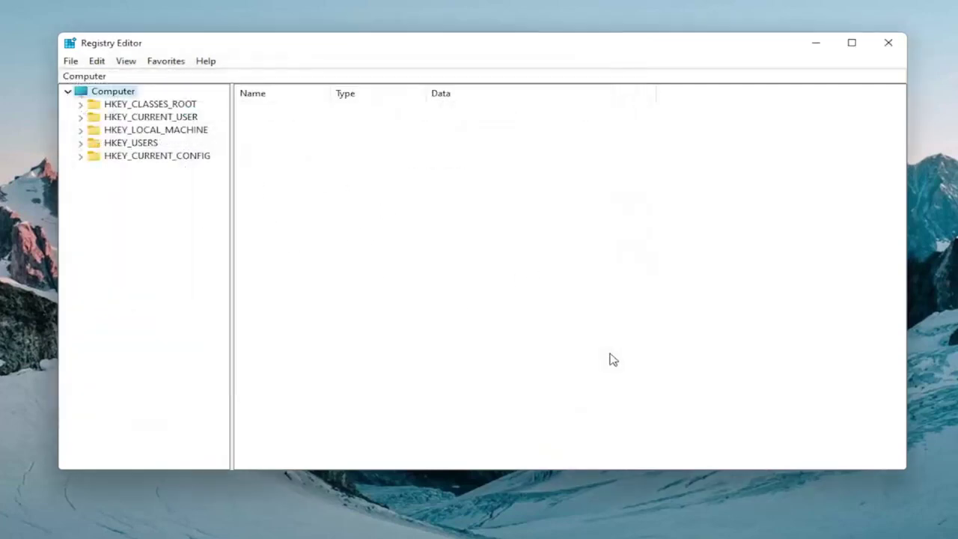
Navigate to HKEY_CURRENT_USER\System\GameConfigStore to show its values
left_click(108, 130)
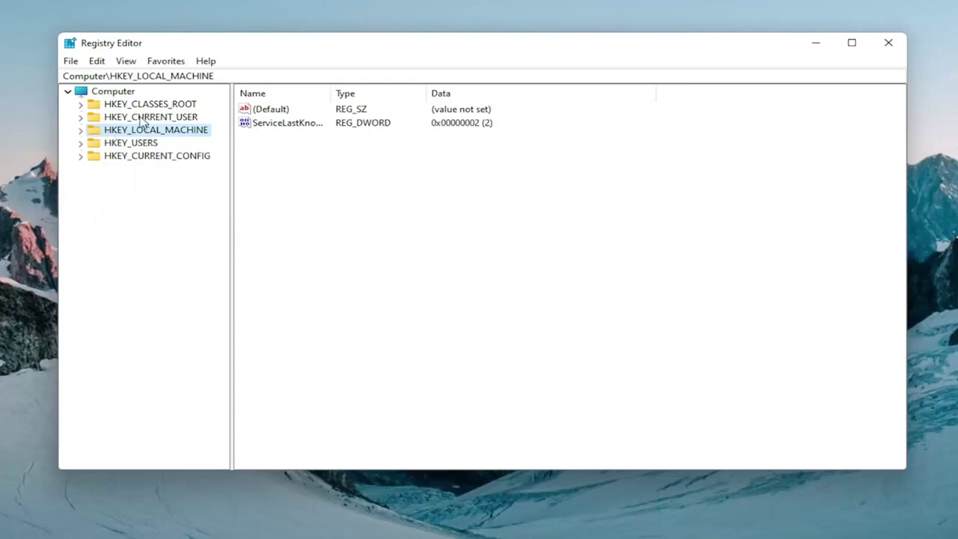
left_click(142, 123)
double_click(143, 123)
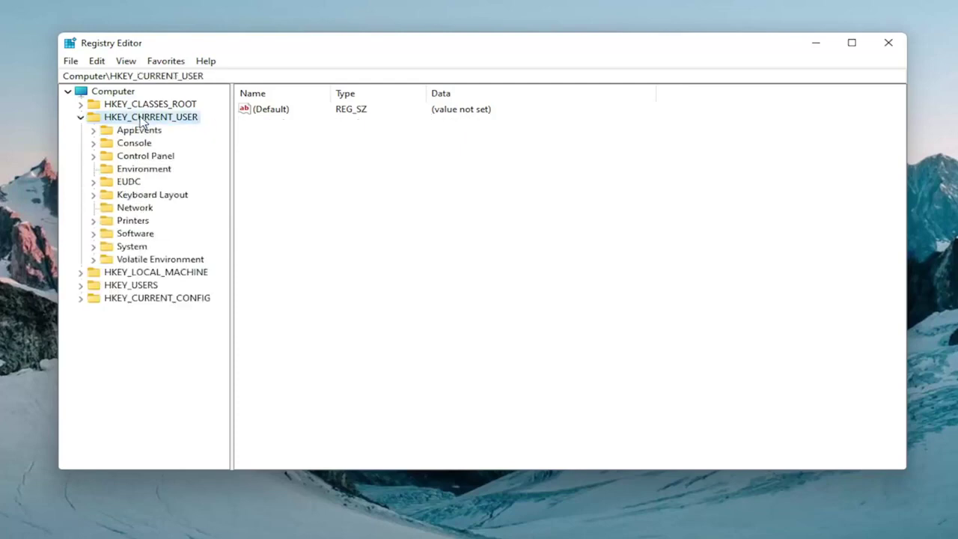
double_click(135, 250)
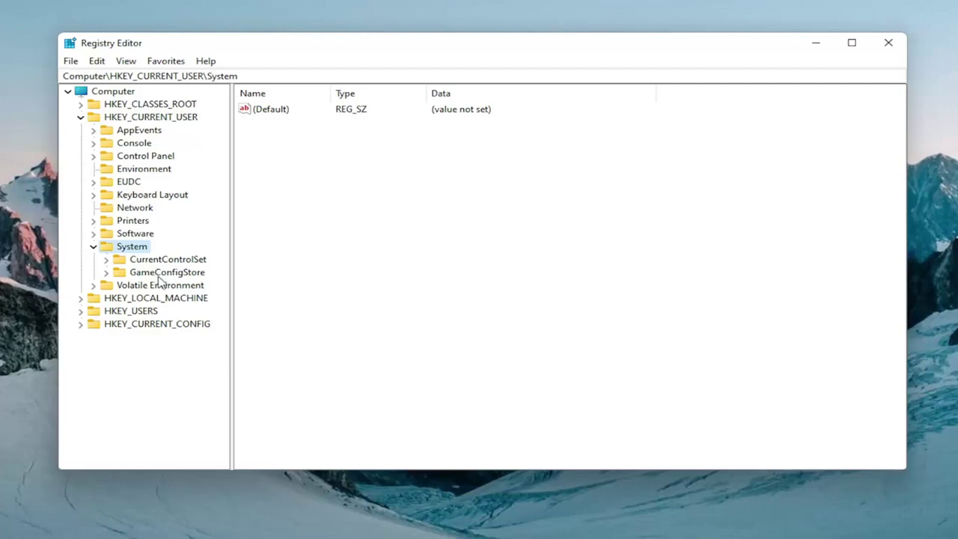
left_click(161, 274)
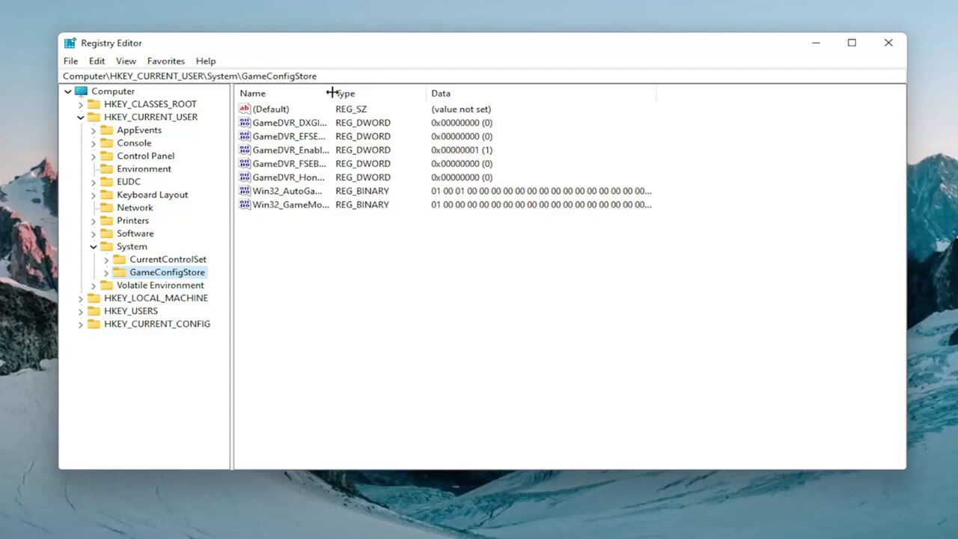
Change the GameDVR_Enabled value data to 0 and confirm
left_click_drag(331, 92, 432, 97)
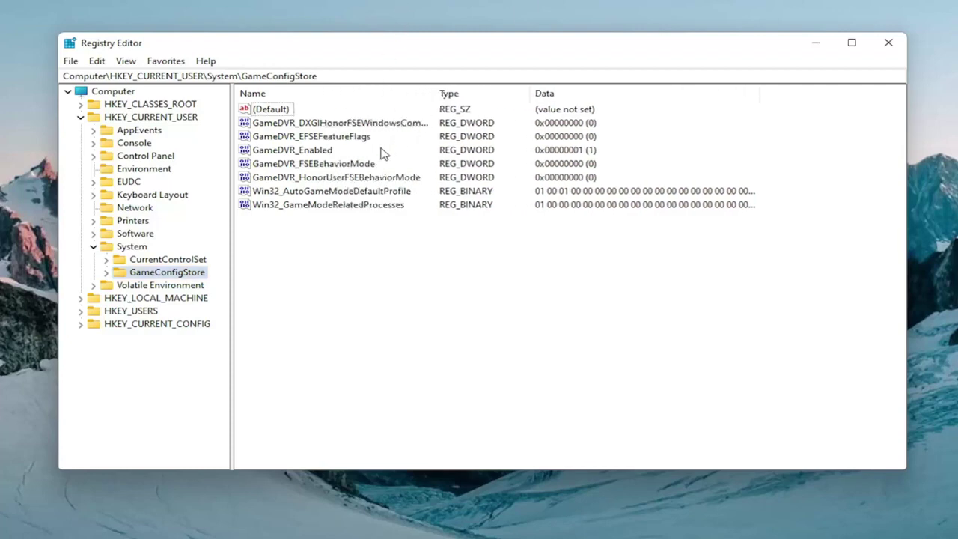
double_click(318, 150)
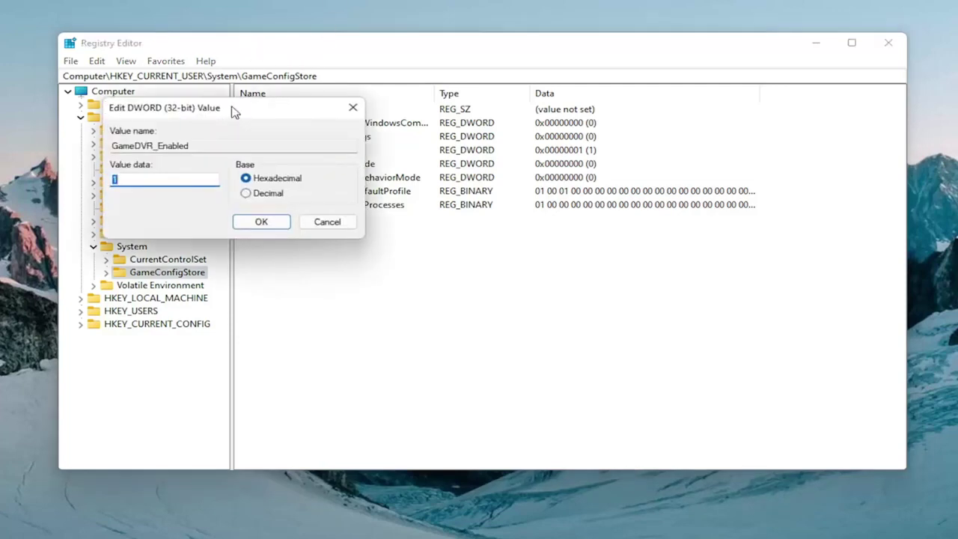
left_click_drag(232, 110, 495, 149)
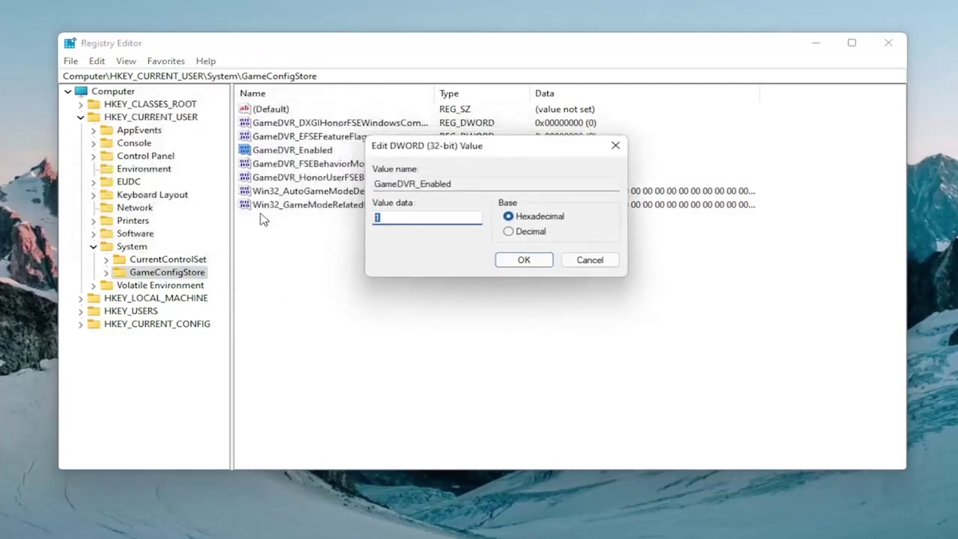
type("0")
left_click(524, 260)
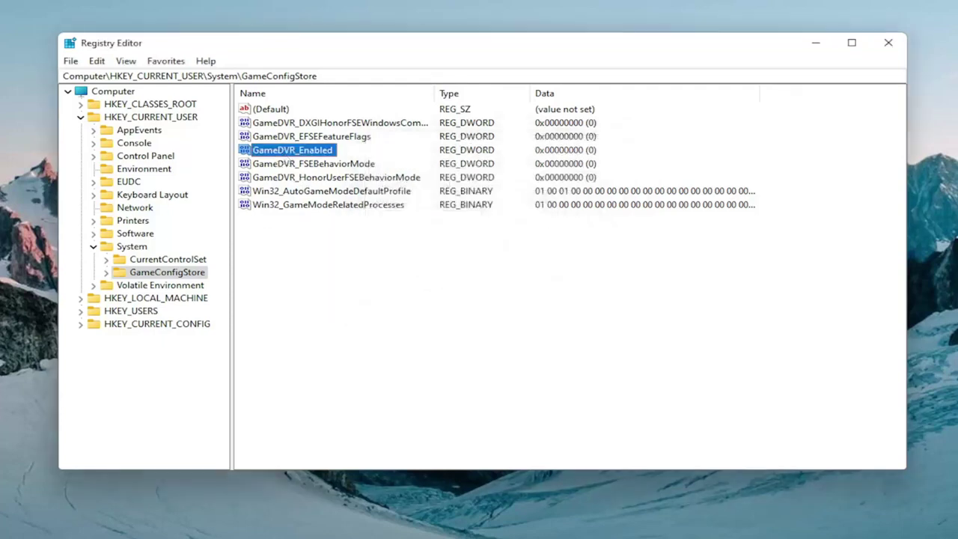
Collapse HKEY_CURRENT_USER and expand HKEY_LOCAL_MACHINE > SOFTWARE > Microsoft
left_click(93, 247)
left_click(81, 118)
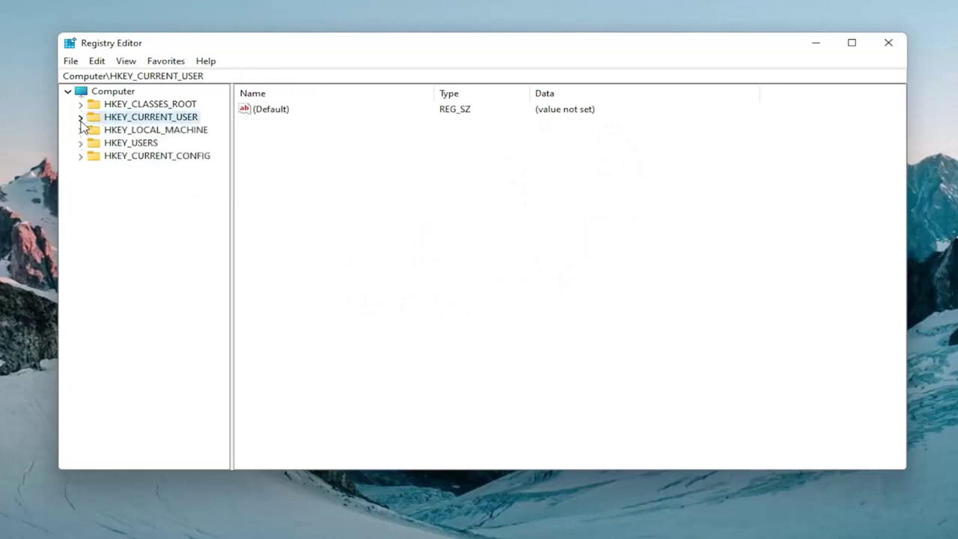
left_click(110, 131)
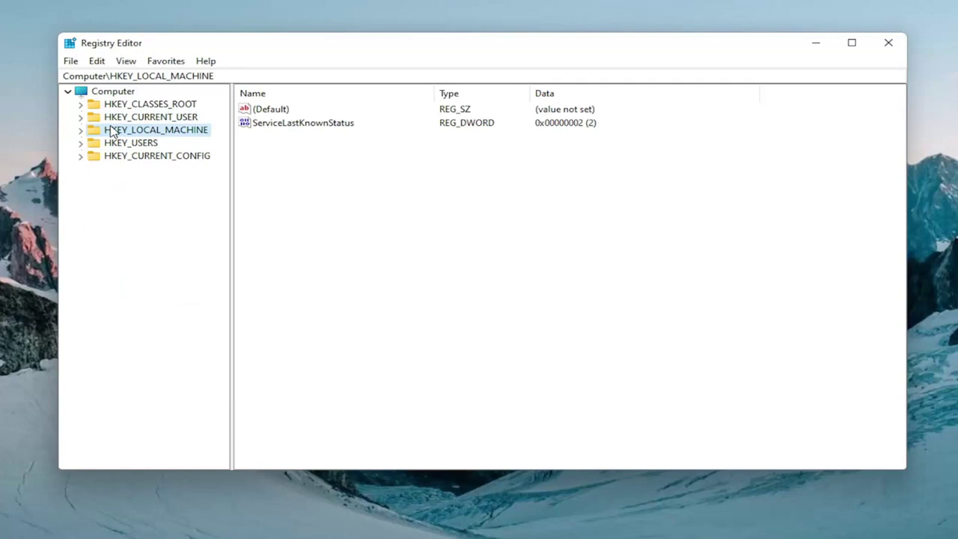
double_click(113, 132)
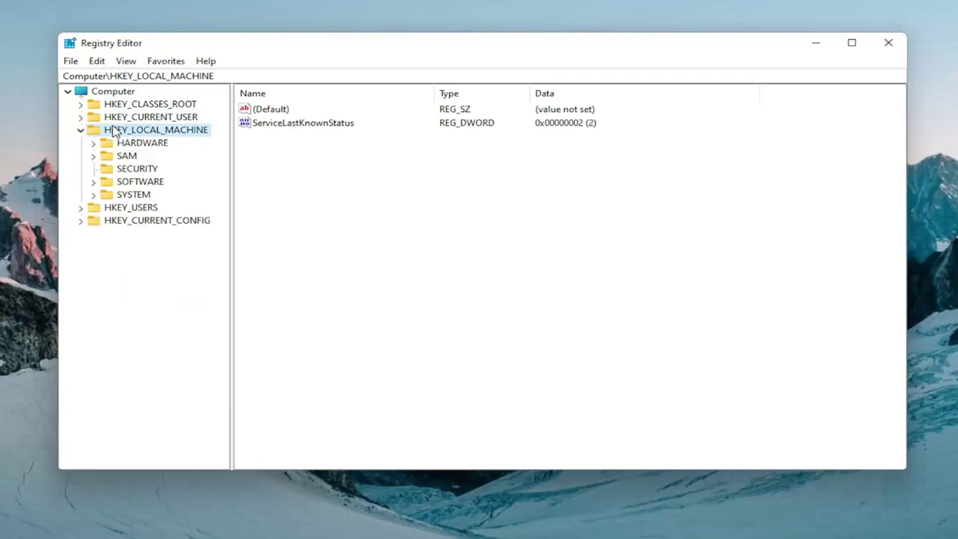
double_click(137, 186)
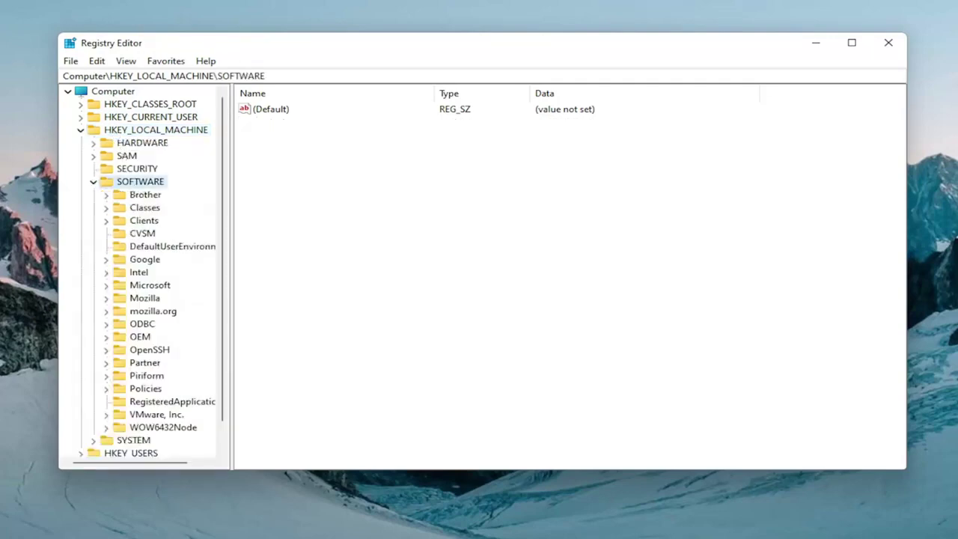
double_click(146, 287)
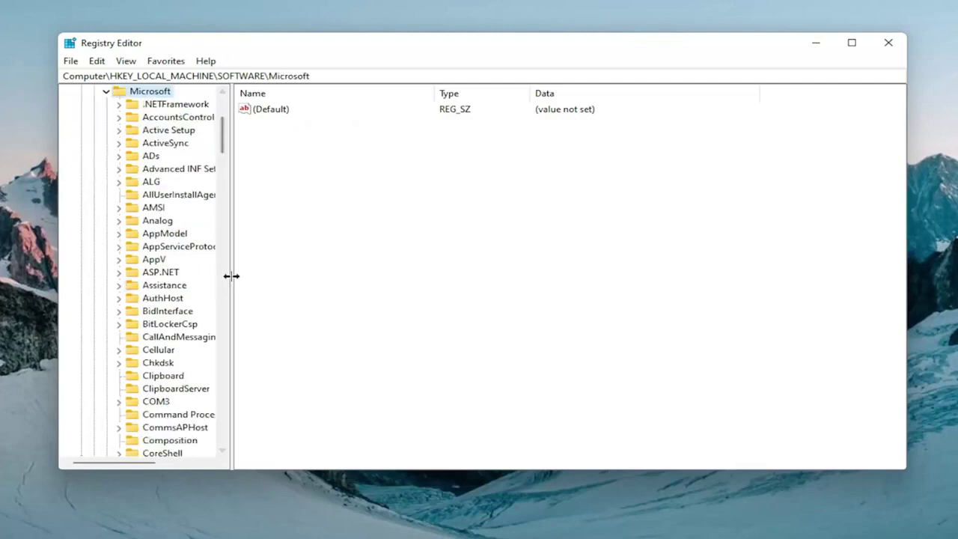
Scroll down to the PolicyManager key and expand it and its default subkey
left_click_drag(231, 276, 290, 286)
scroll(148, 299, "down", 19)
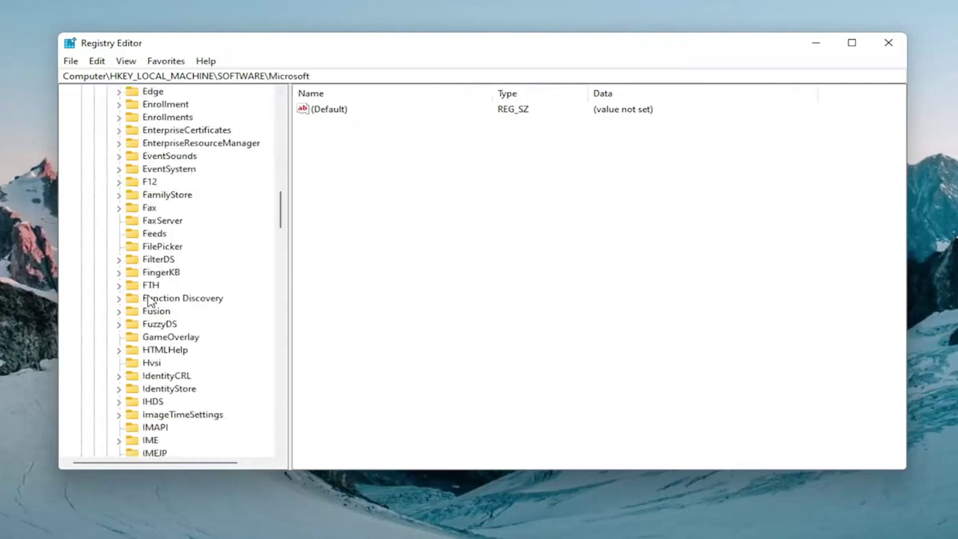
scroll(148, 300, "down", 20)
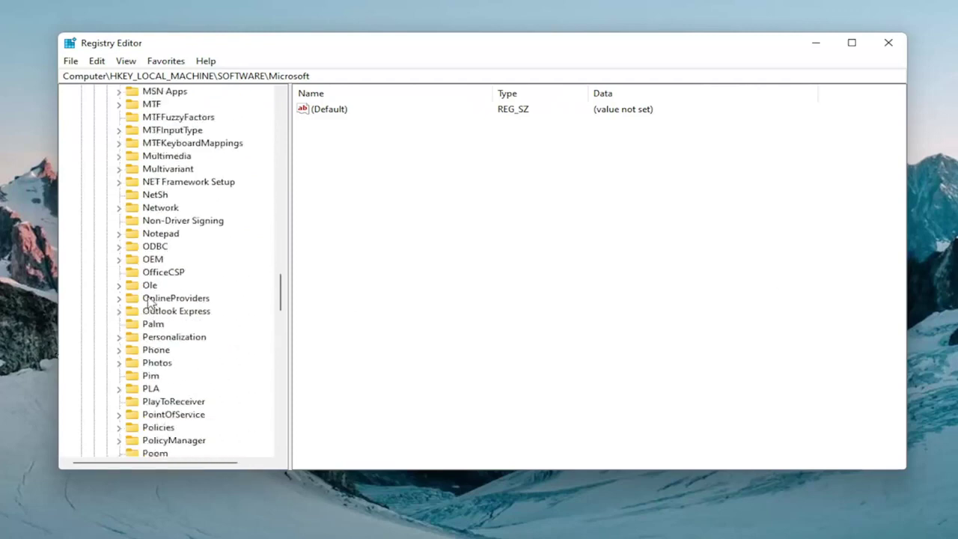
scroll(157, 327, "down", 2)
double_click(167, 364)
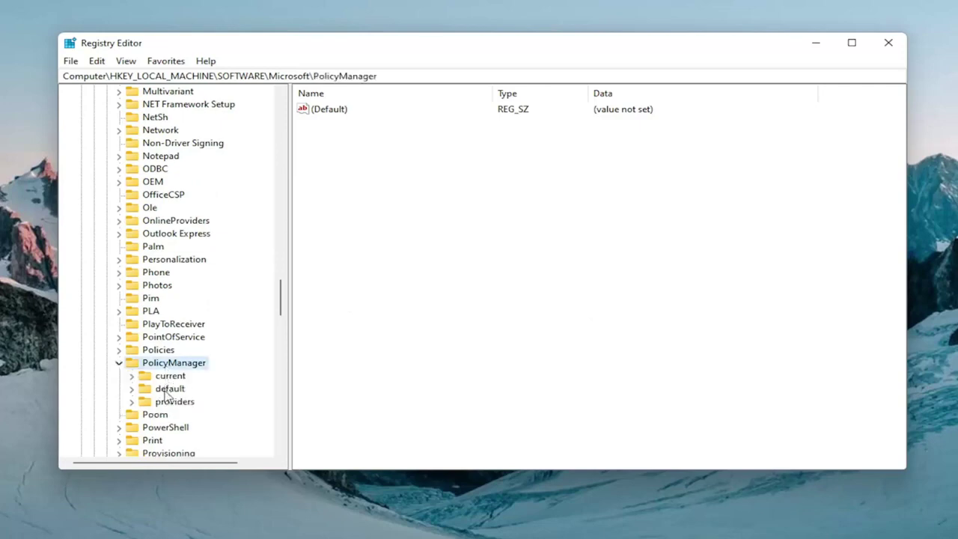
double_click(168, 390)
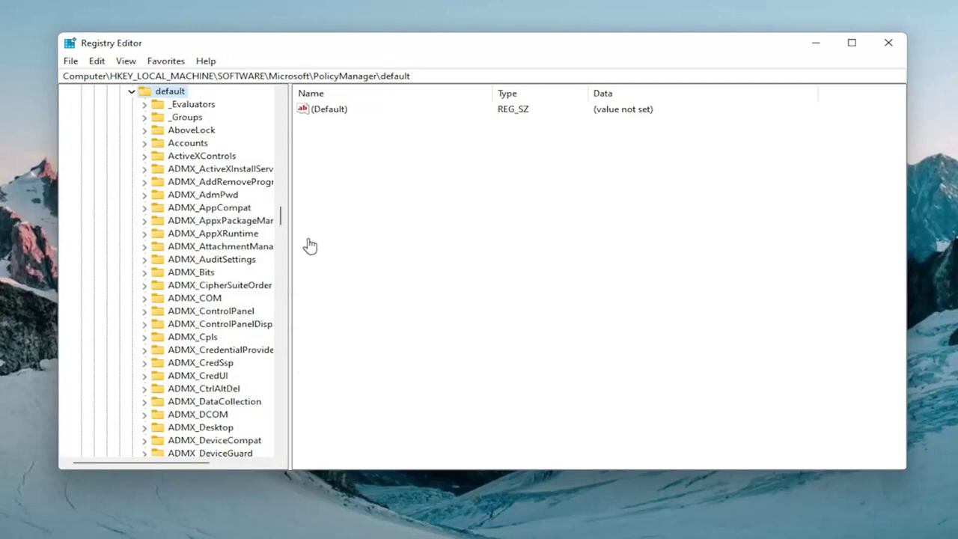
Widen the key tree pane and jump to the ApplicationManagement key under default
left_click_drag(292, 221, 353, 225)
left_click(252, 220)
scroll(243, 277, "down", 6)
scroll(244, 277, "down", 20)
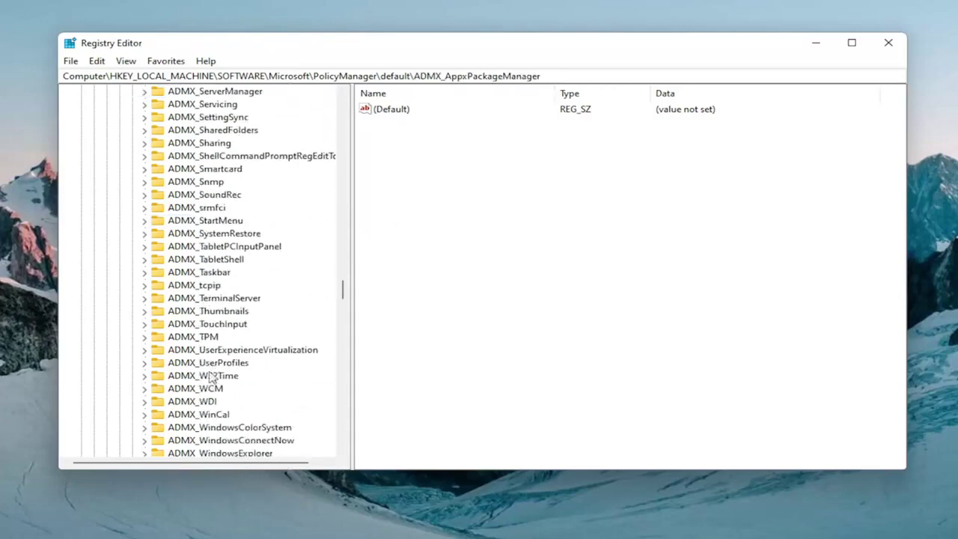
scroll(208, 330, "up", 18)
scroll(211, 354, "up", 20)
left_click(214, 337)
left_click(215, 348)
type("appl")
key("Down")
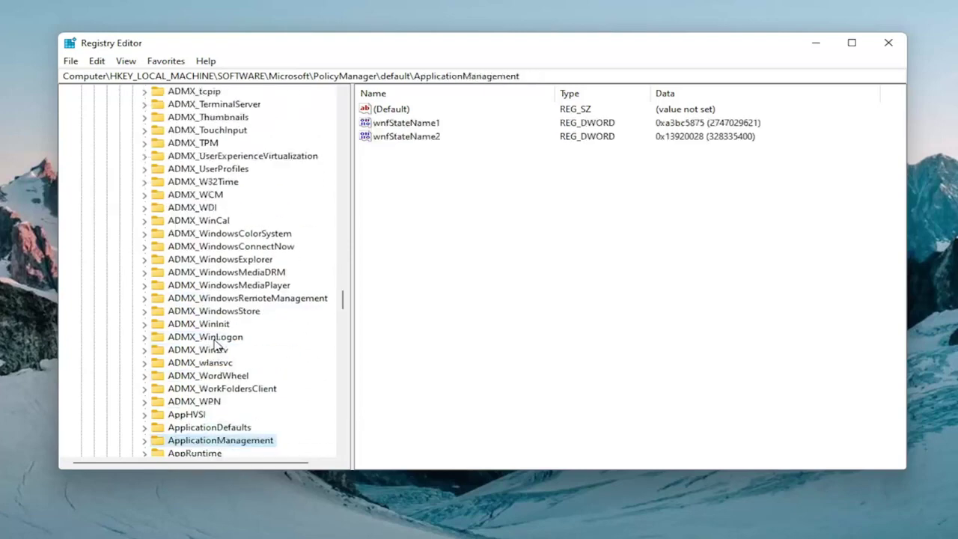
scroll(180, 360, "down", 2)
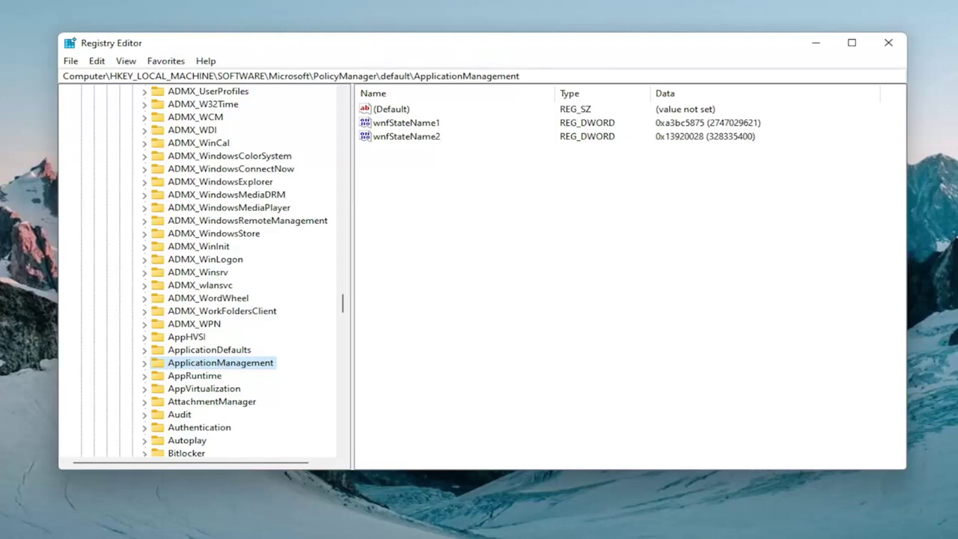
Under ApplicationManagement, change the AllowGameDVR key's 'value' data from 1 to 0
double_click(236, 363)
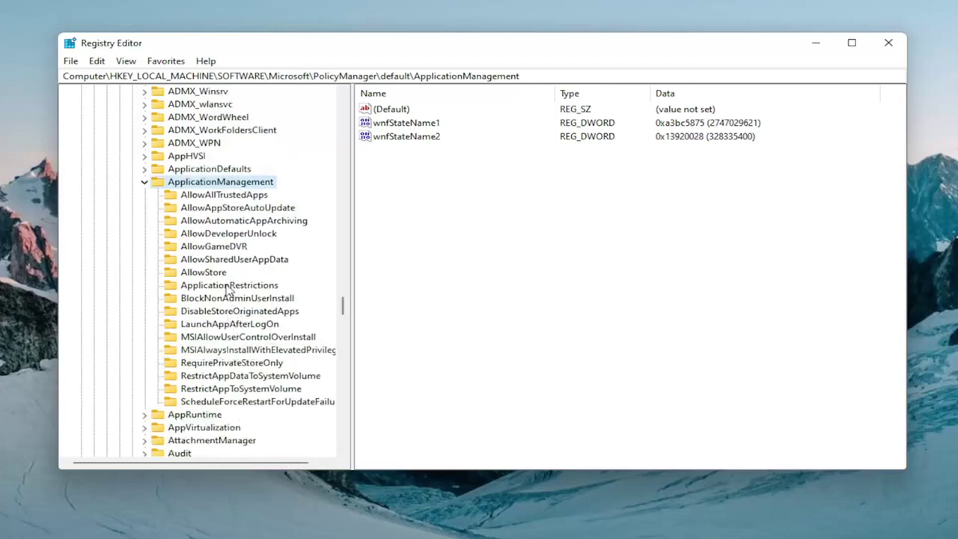
left_click(209, 252)
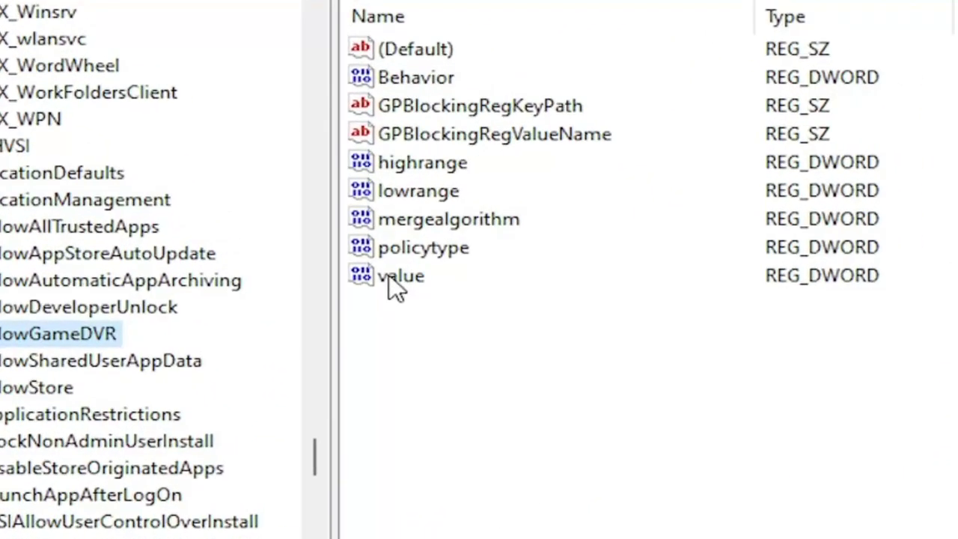
double_click(397, 277)
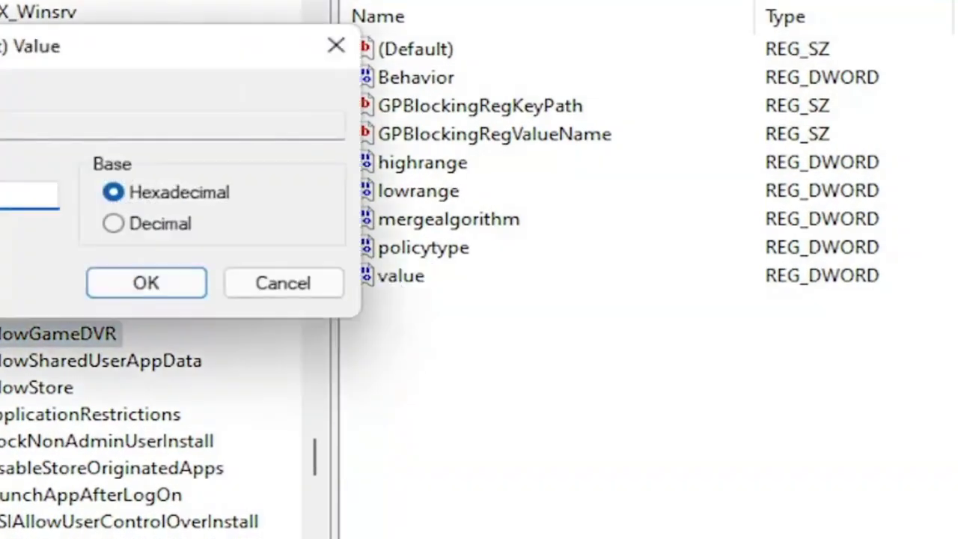
left_click_drag(20, 50, 457, 137)
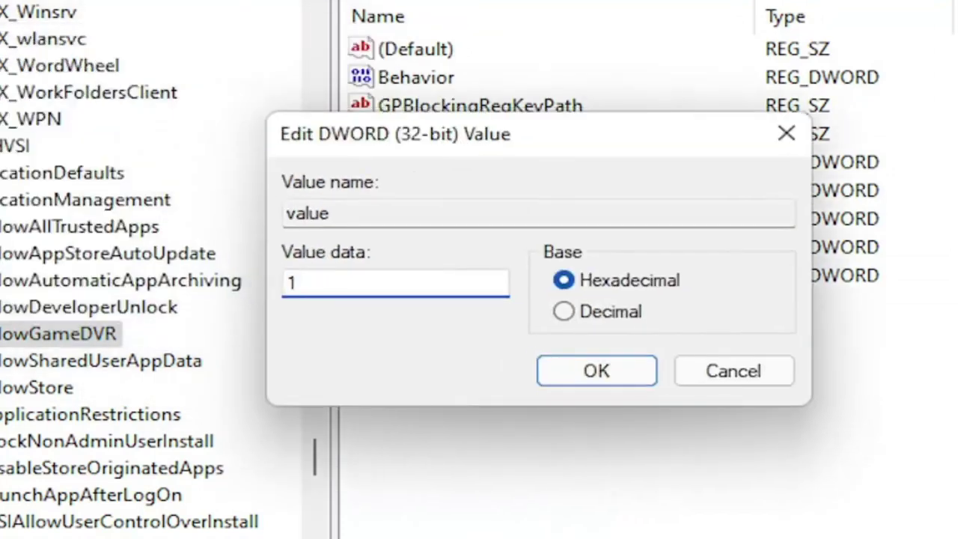
type("0")
left_click(602, 376)
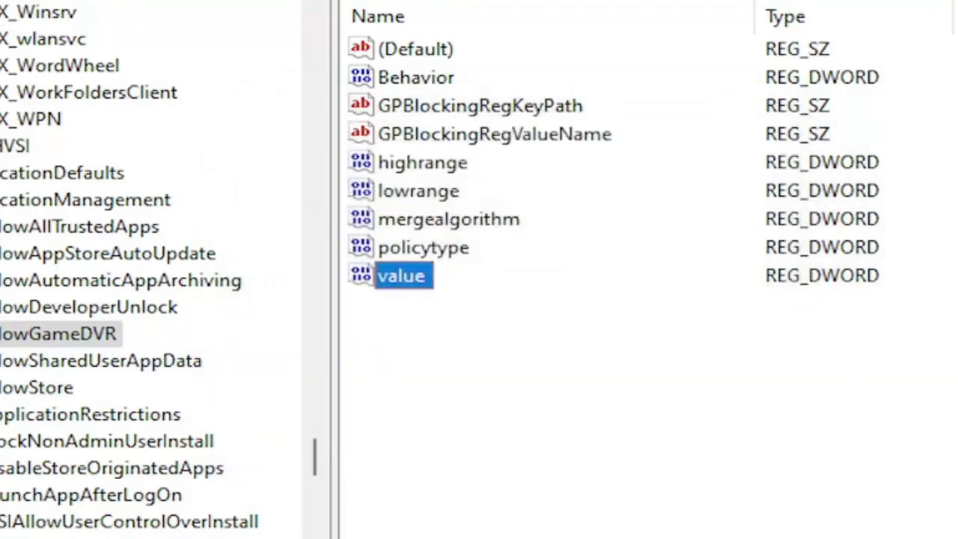
Collapse default, PolicyManager, Microsoft, SOFTWARE and HKEY_LOCAL_MACHINE, then close Registry Editor
left_click(85, 200)
scroll(164, 337, "up", 20)
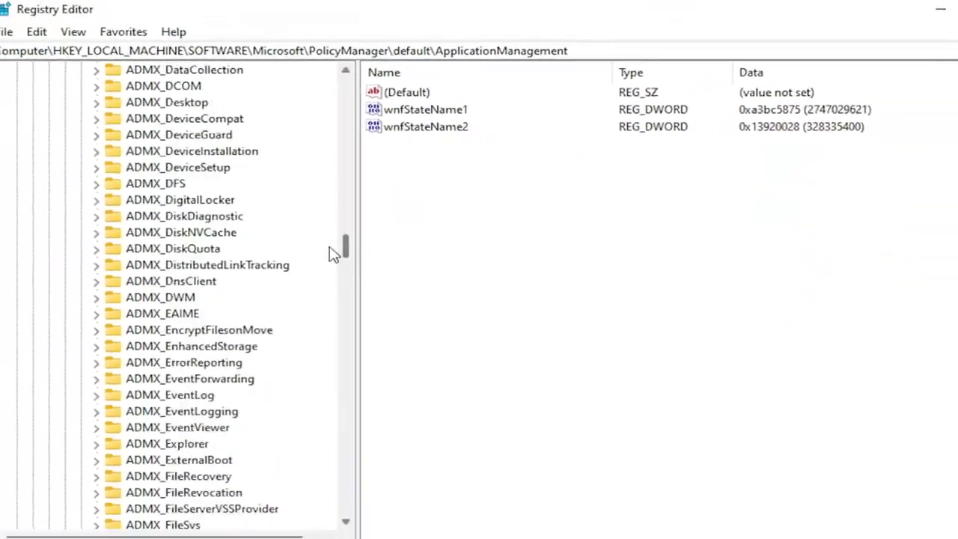
scroll(333, 251, "up", 15)
scroll(225, 225, "down", 3)
left_click(185, 283)
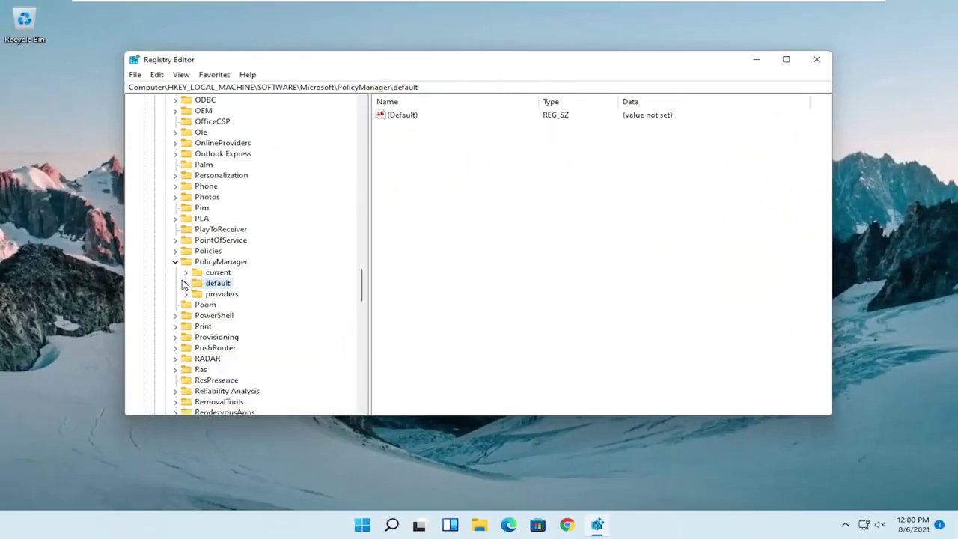
left_click(175, 261)
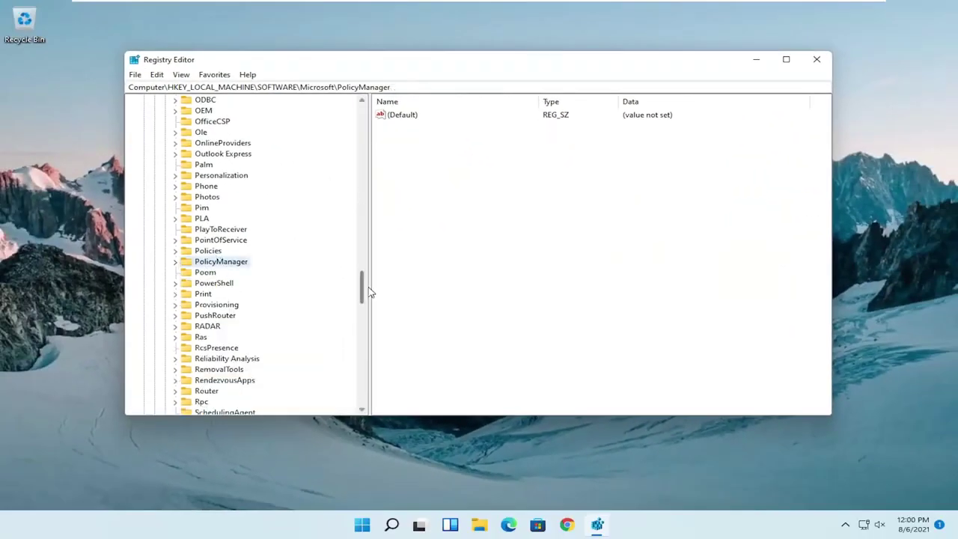
scroll(367, 292, "up", 20)
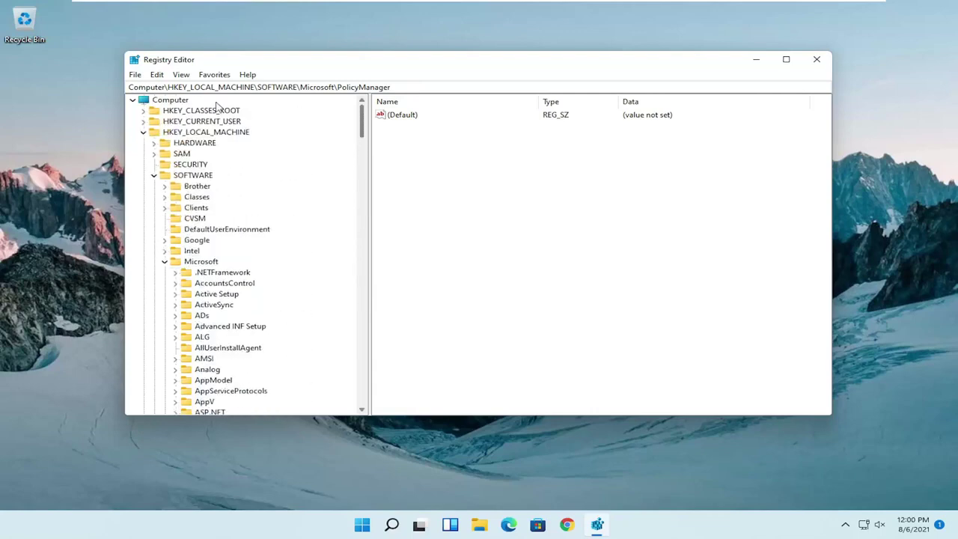
left_click(165, 261)
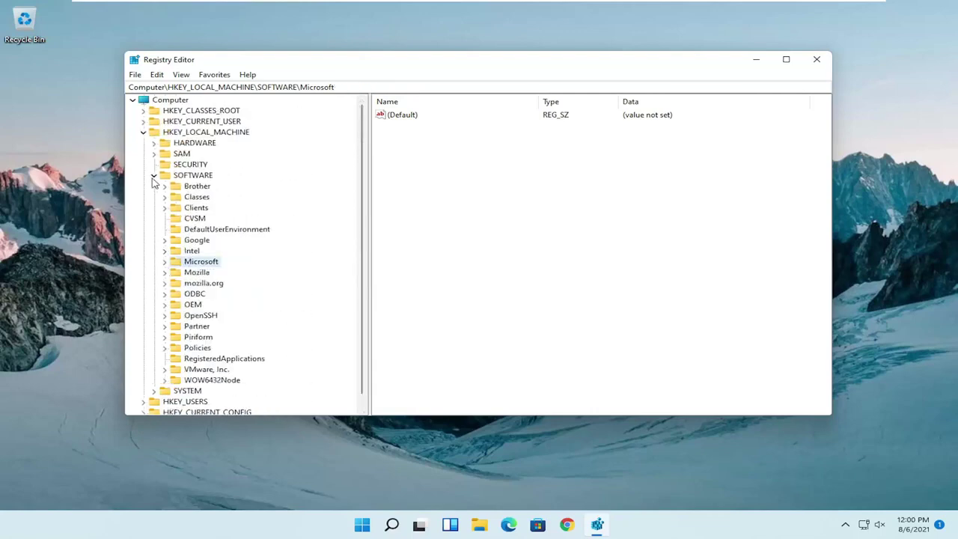
left_click(153, 175)
left_click(143, 132)
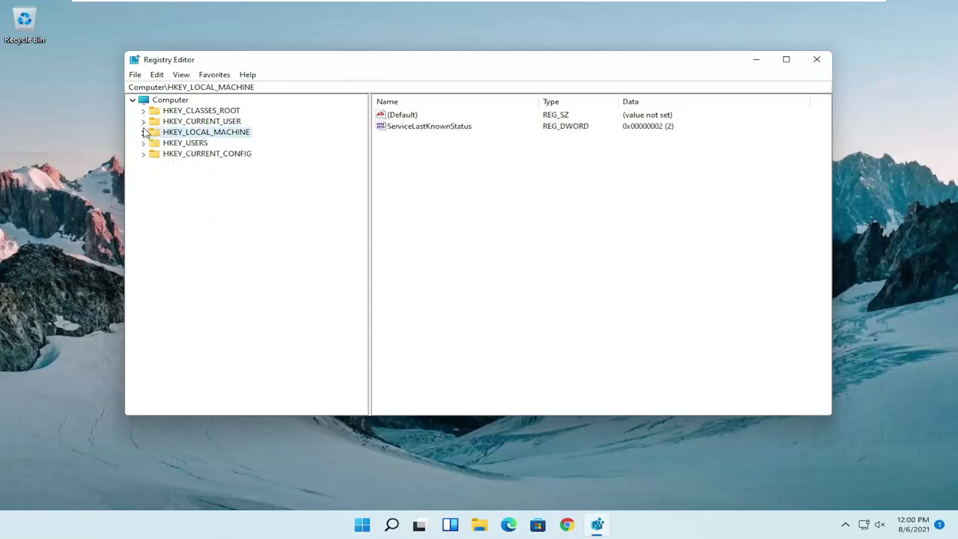
left_click(815, 59)
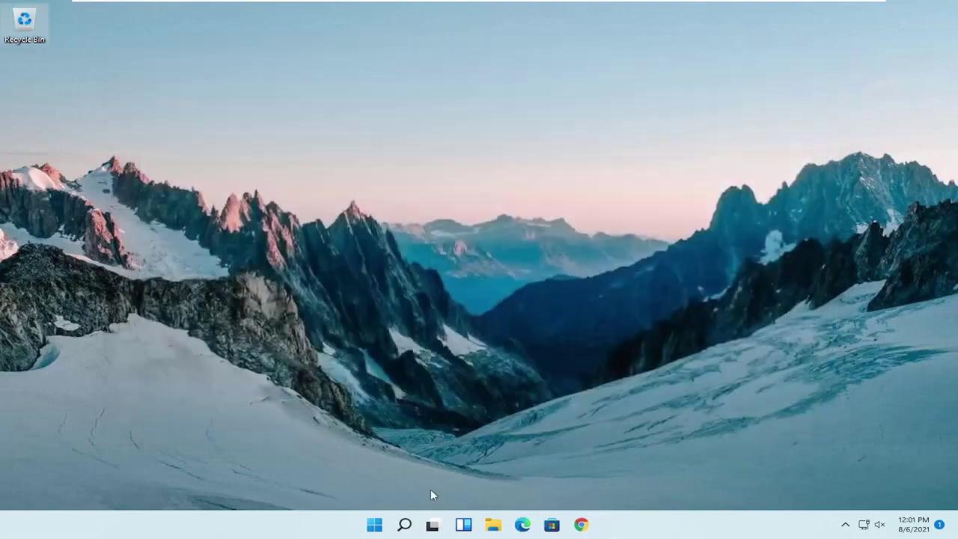
right_click(374, 525)
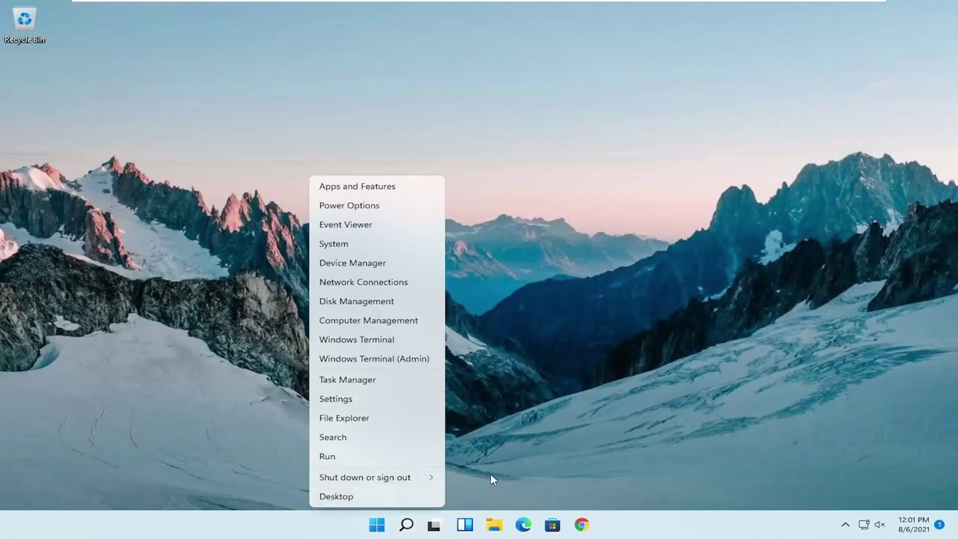